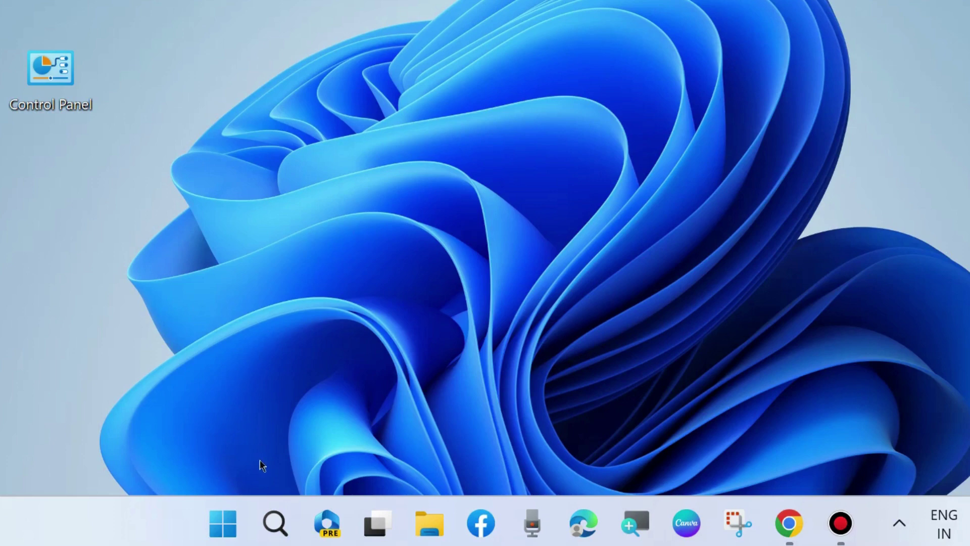
- Open Settings to System > Troubleshoot, view Other troubleshooters, then return to Troubleshoot
right_click(220, 529)
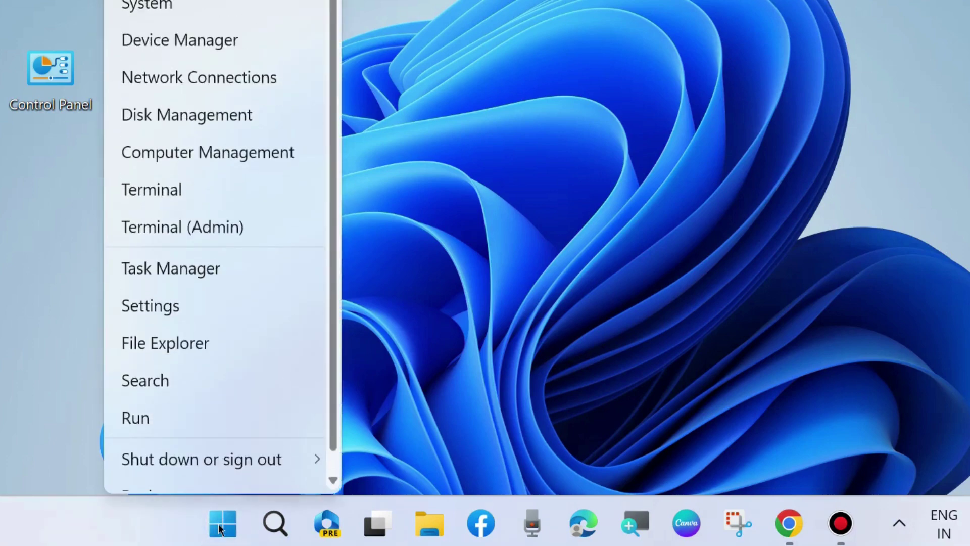
left_click(182, 301)
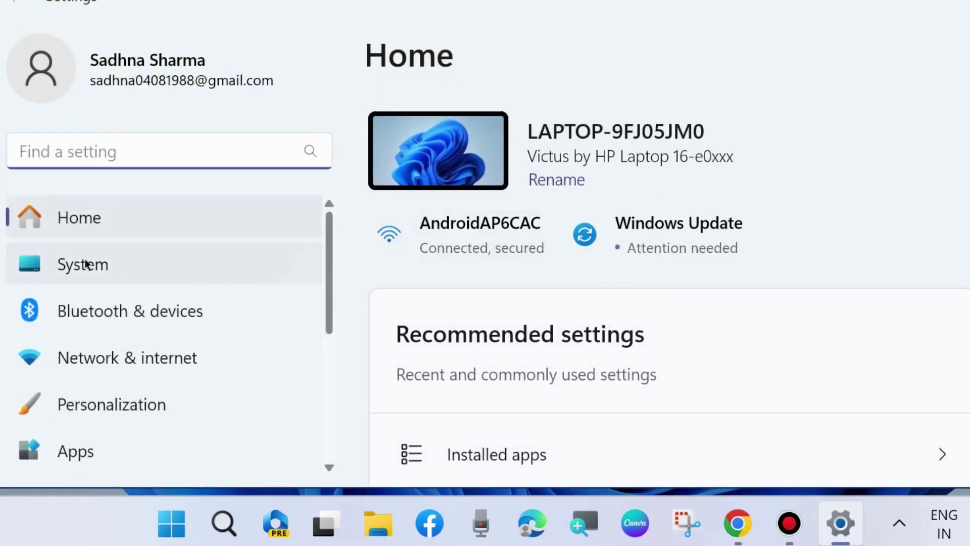
left_click(86, 263)
scroll(506, 316, "down", 3)
scroll(516, 320, "down", 3)
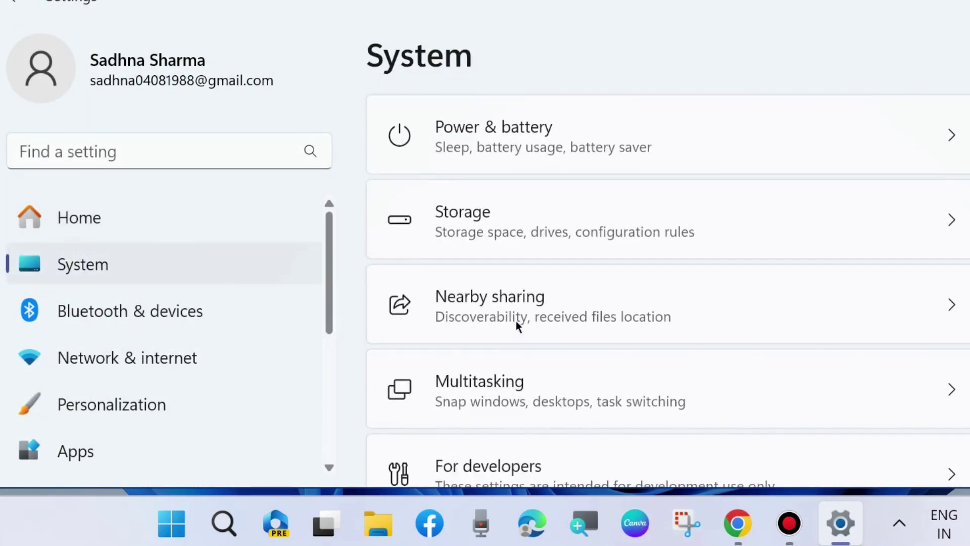
scroll(516, 321, "down", 2)
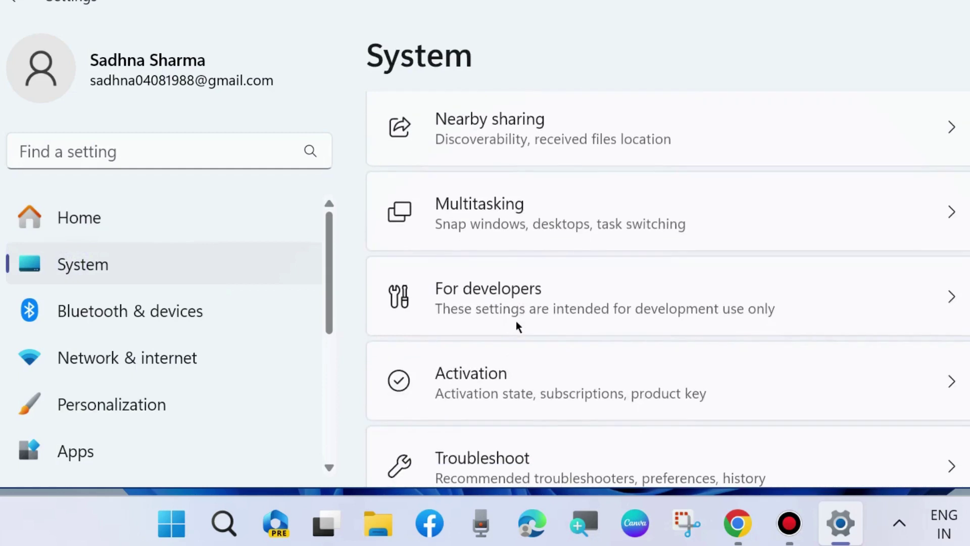
scroll(516, 321, "down", 2)
left_click(489, 287)
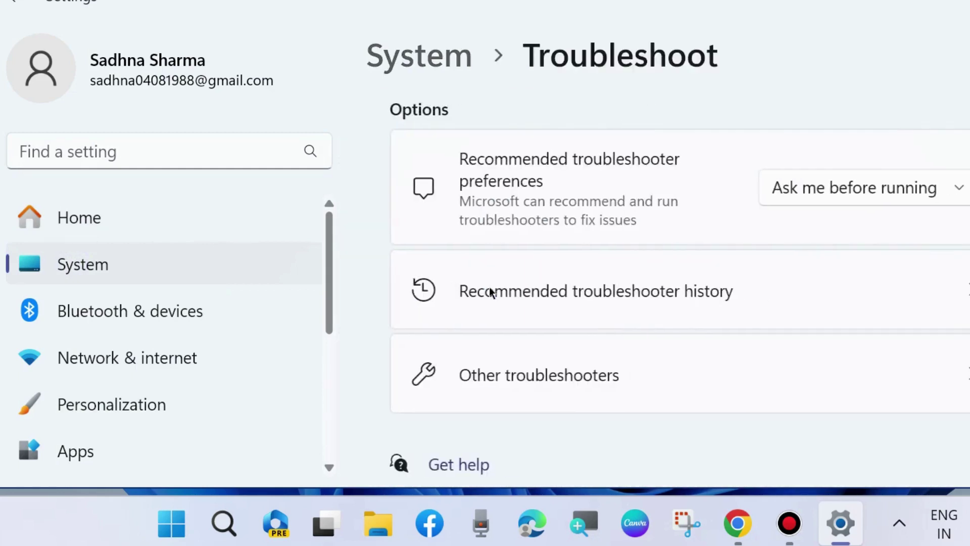
left_click(524, 372)
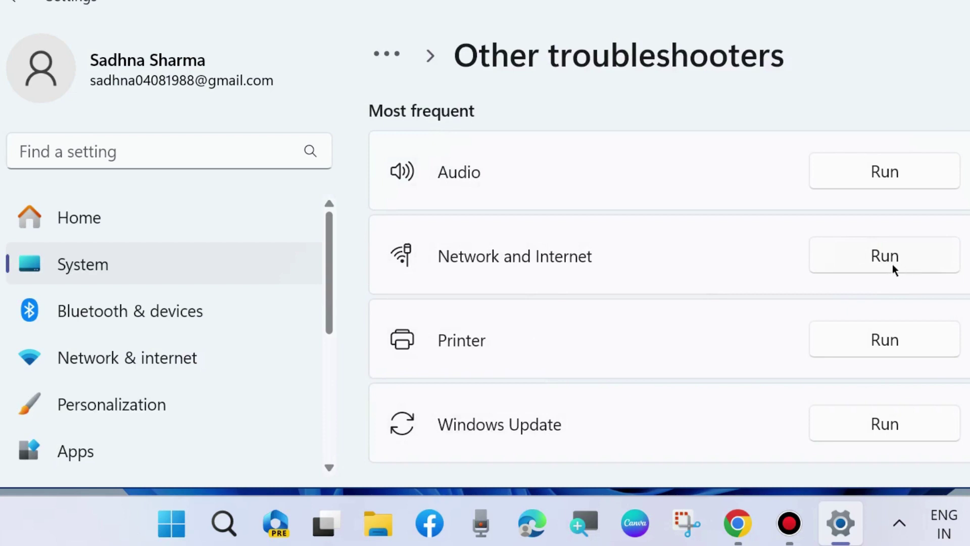
left_click(17, 3)
scroll(570, 375, "down", 2)
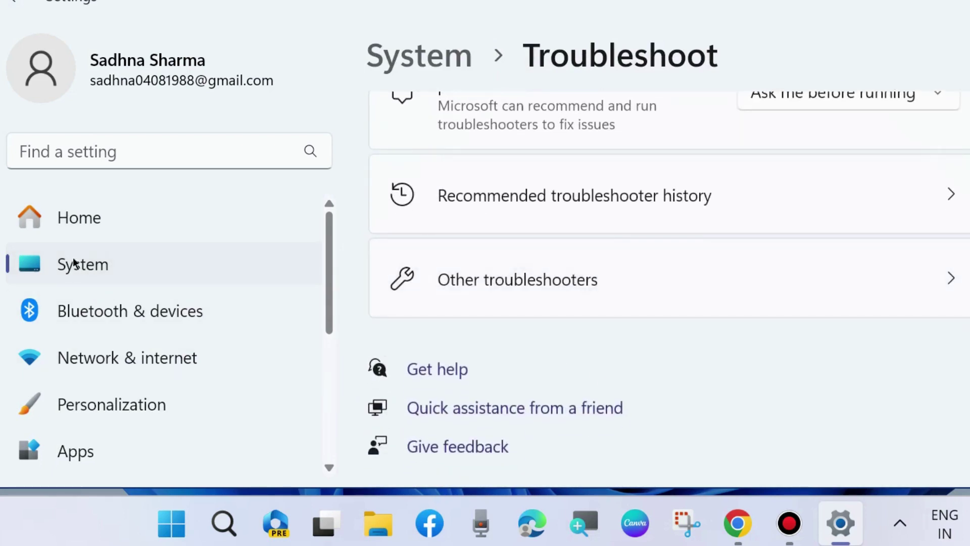
- Confirm the manual proxy server is Off, then close Settings and open Windows search
left_click(101, 358)
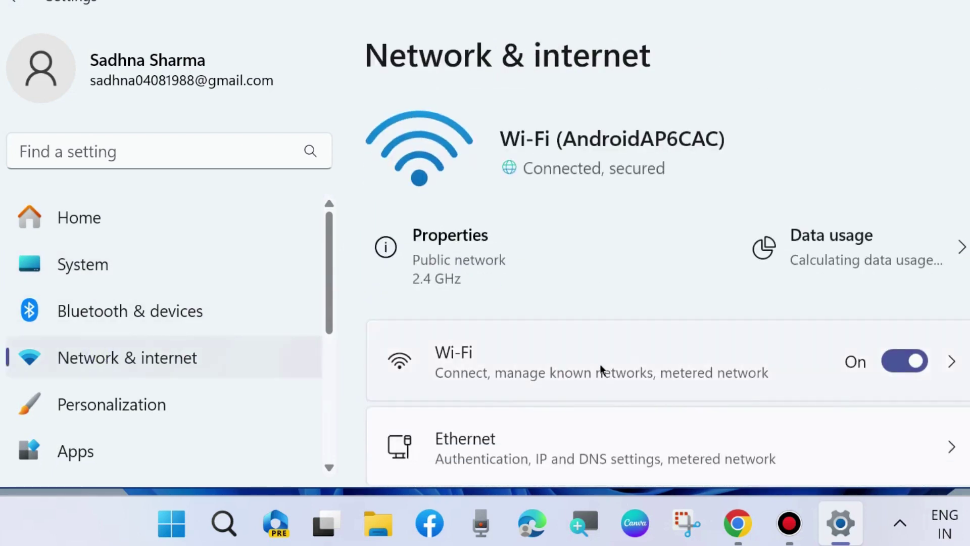
scroll(625, 370, "down", 2)
scroll(624, 370, "down", 1)
scroll(625, 370, "down", 2)
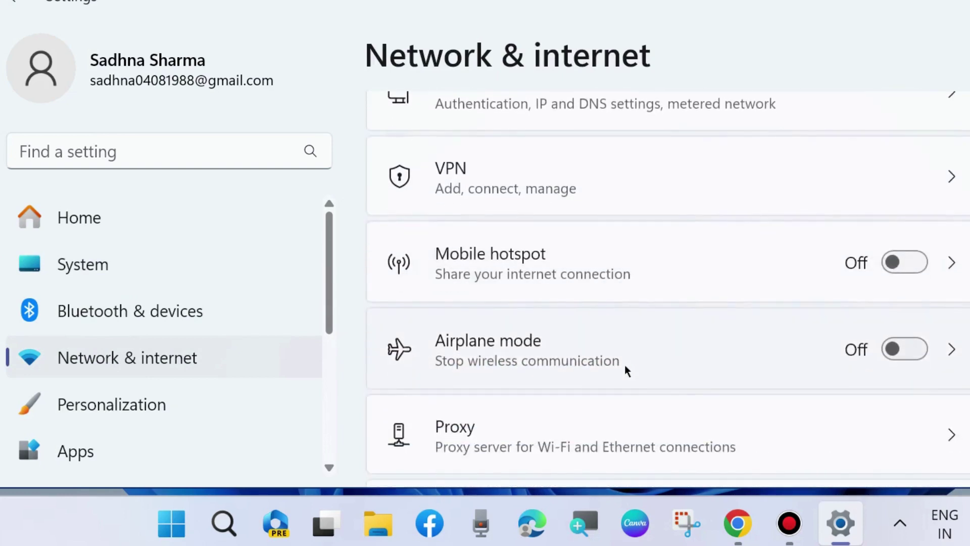
scroll(625, 370, "down", 2)
left_click(543, 256)
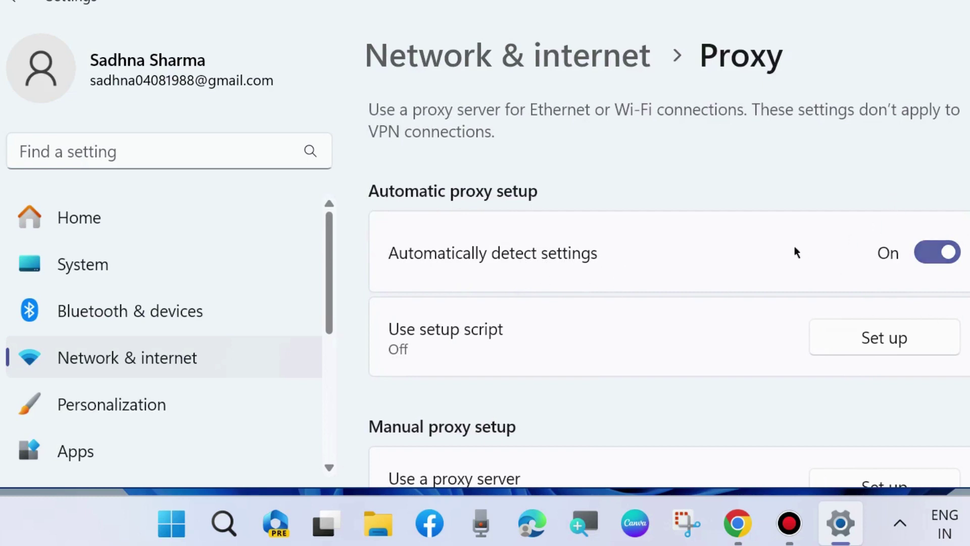
scroll(578, 377, "down", 2)
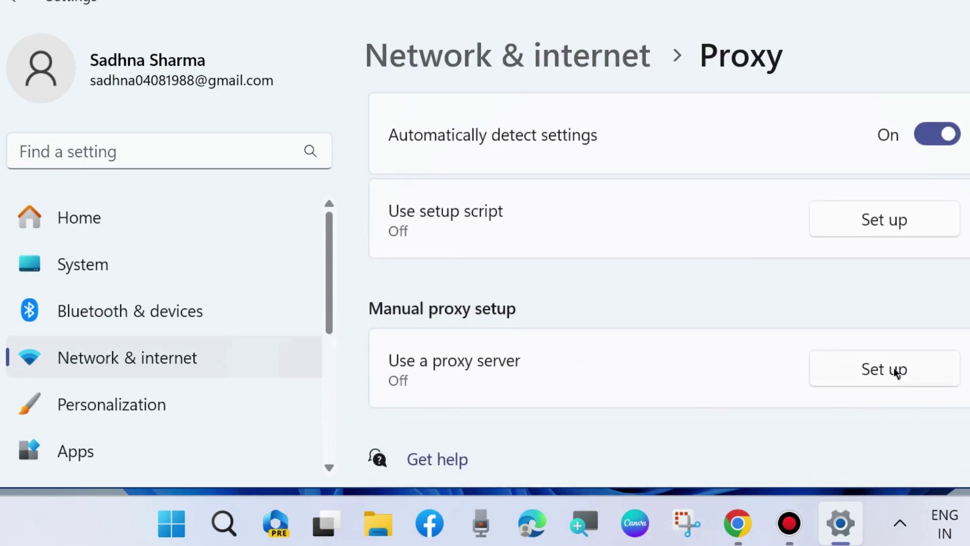
left_click(897, 372)
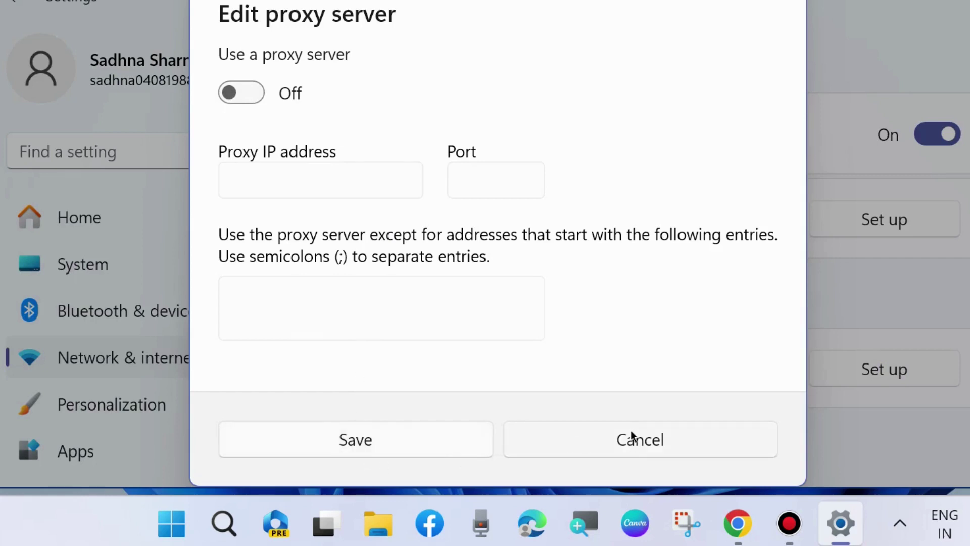
left_click(341, 435)
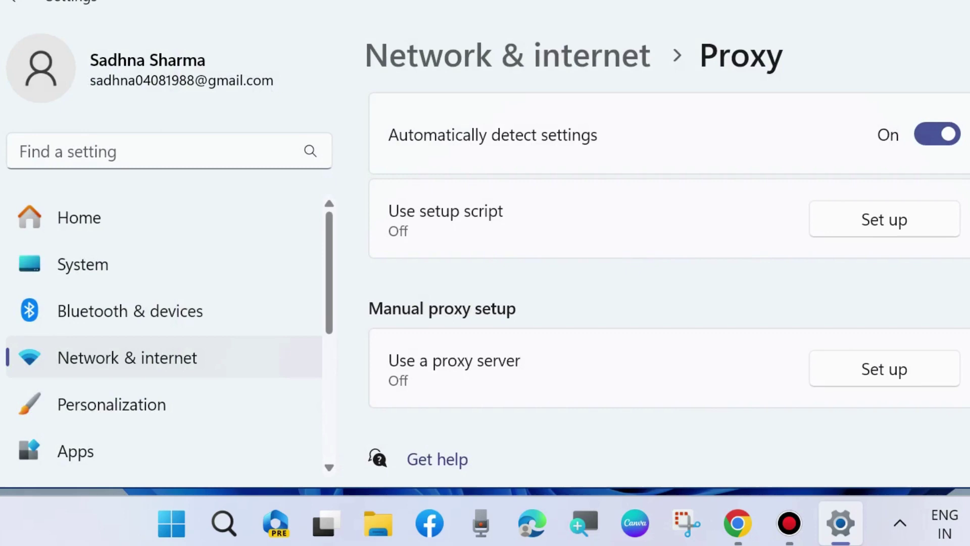
key("alt+F4")
left_click(282, 528)
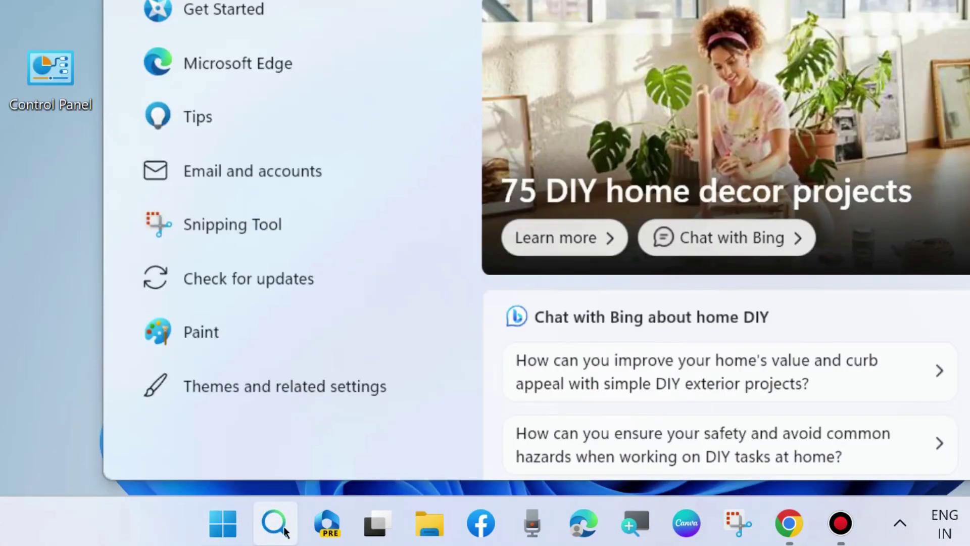
- Reopen Settings from the Win+X menu and go to Privacy & security > Windows Security
left_click(285, 530)
right_click(228, 519)
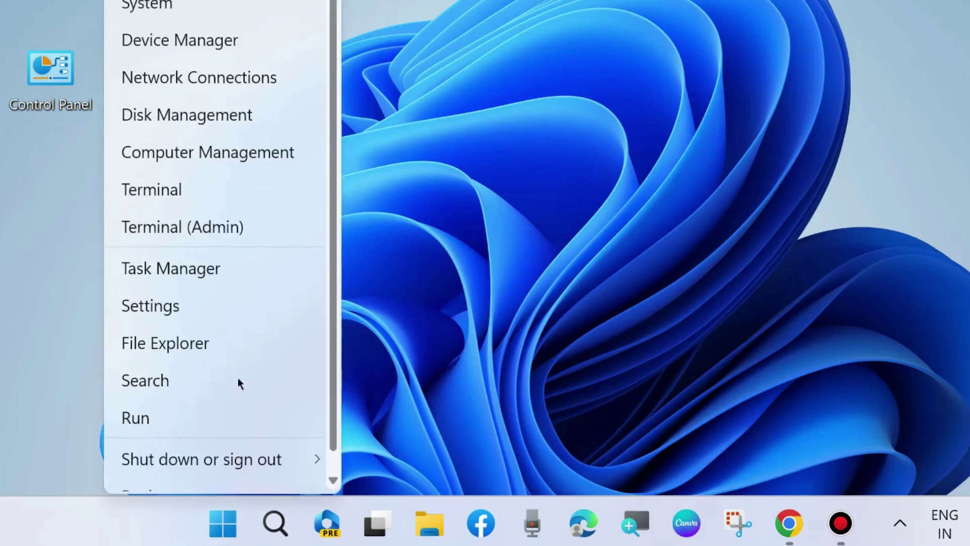
left_click(142, 312)
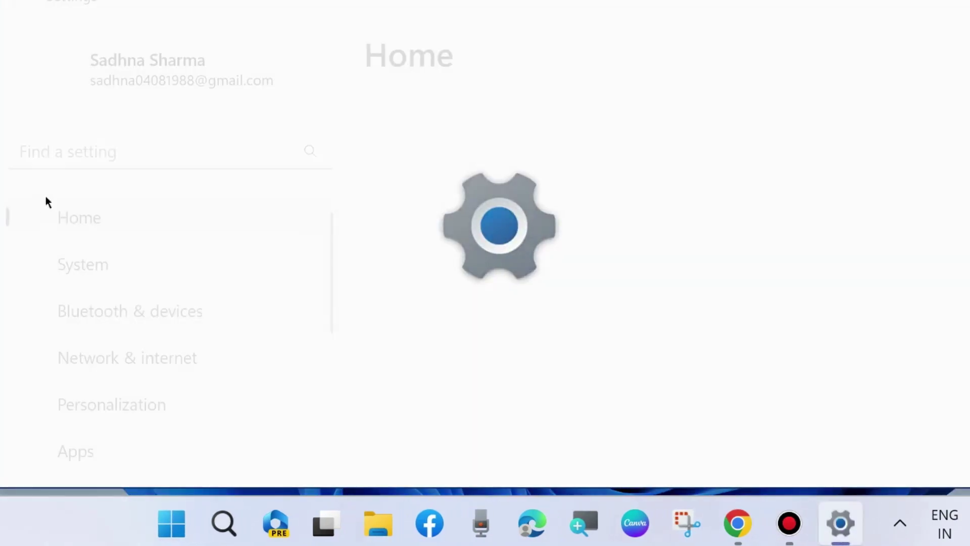
scroll(123, 329, "down", 3)
scroll(128, 373, "down", 1)
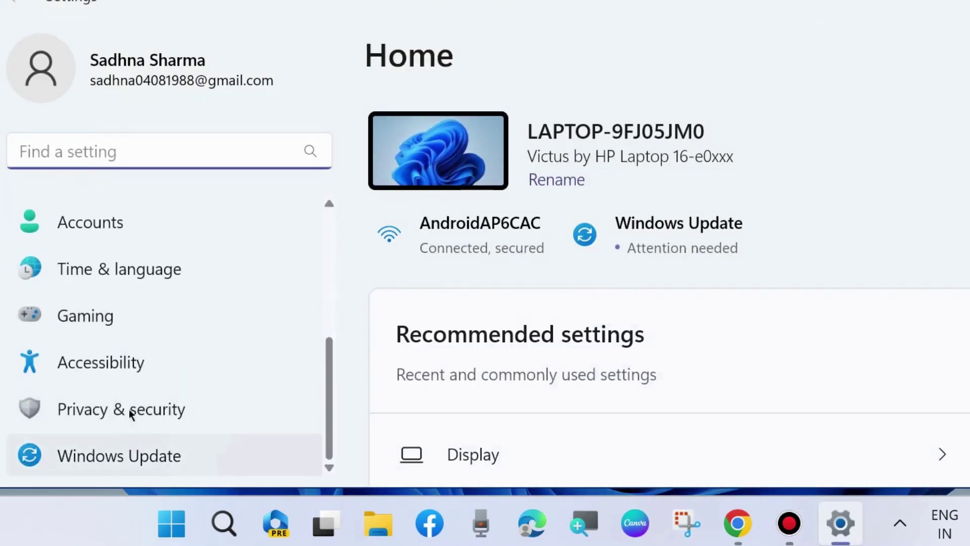
left_click(129, 408)
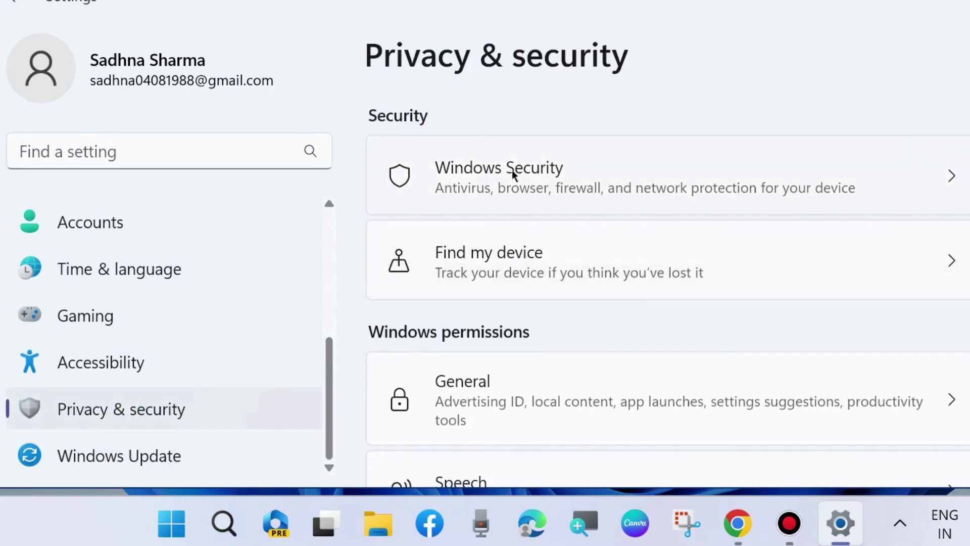
left_click(490, 174)
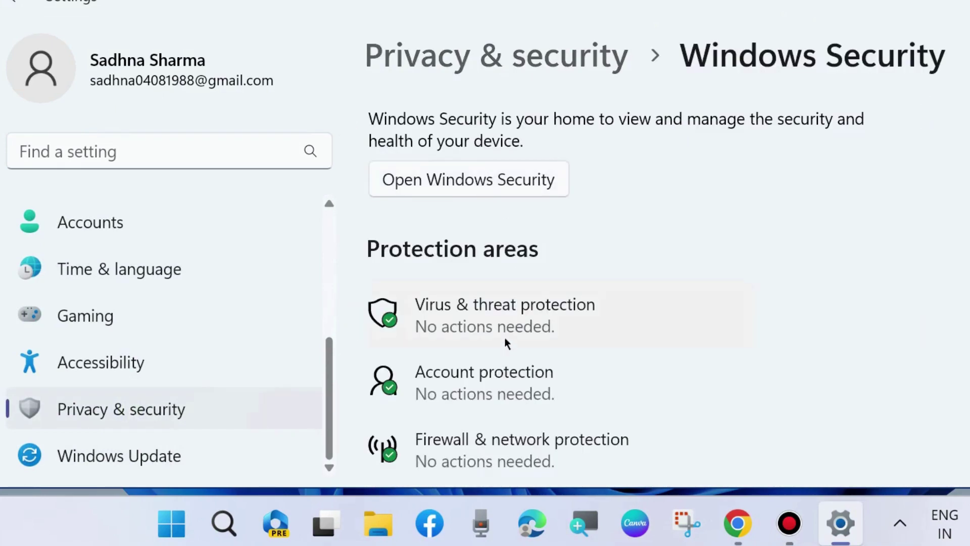
- Select Full scan under Virus & threat protection, dismiss the McAfee notice, and start scanning
left_click(489, 312)
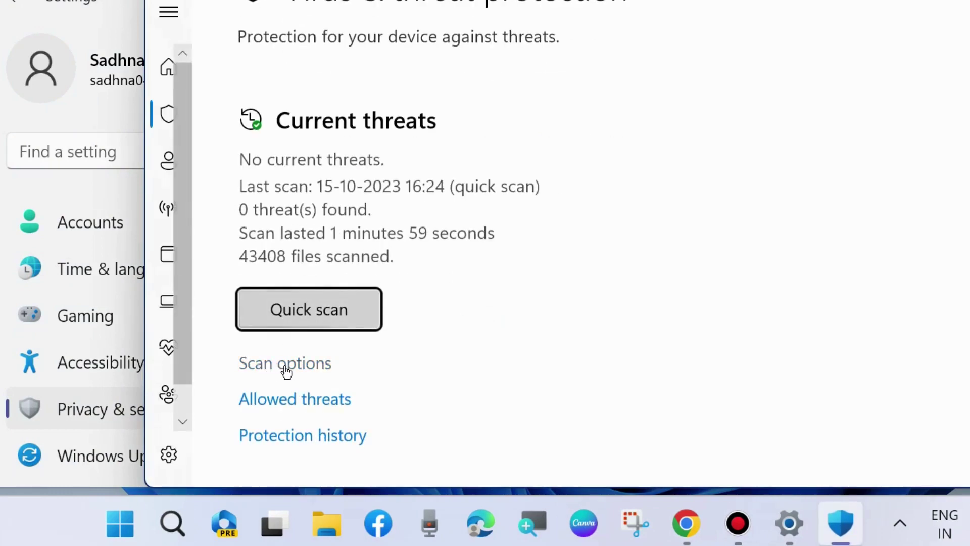
left_click(294, 364)
scroll(293, 361, "down", 2)
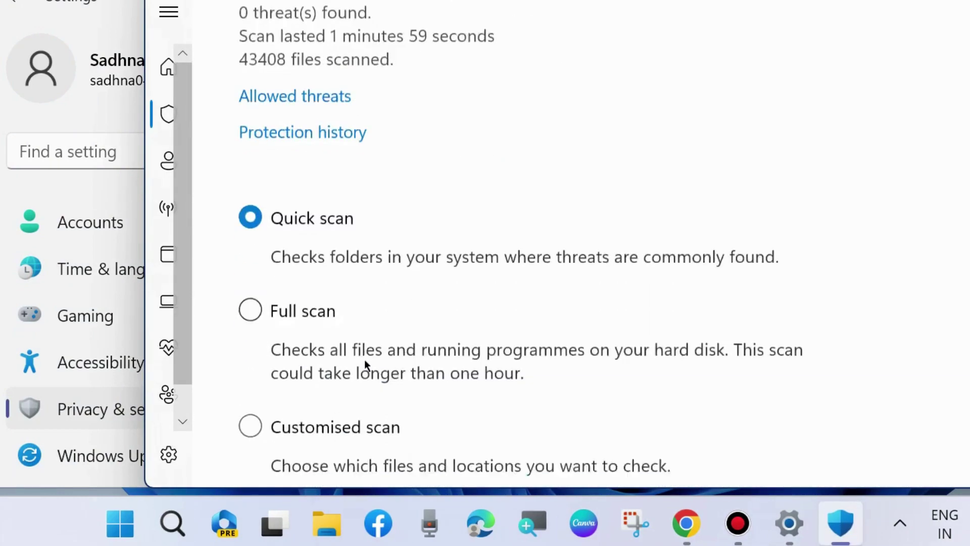
scroll(364, 360, "down", 2)
left_click(252, 200)
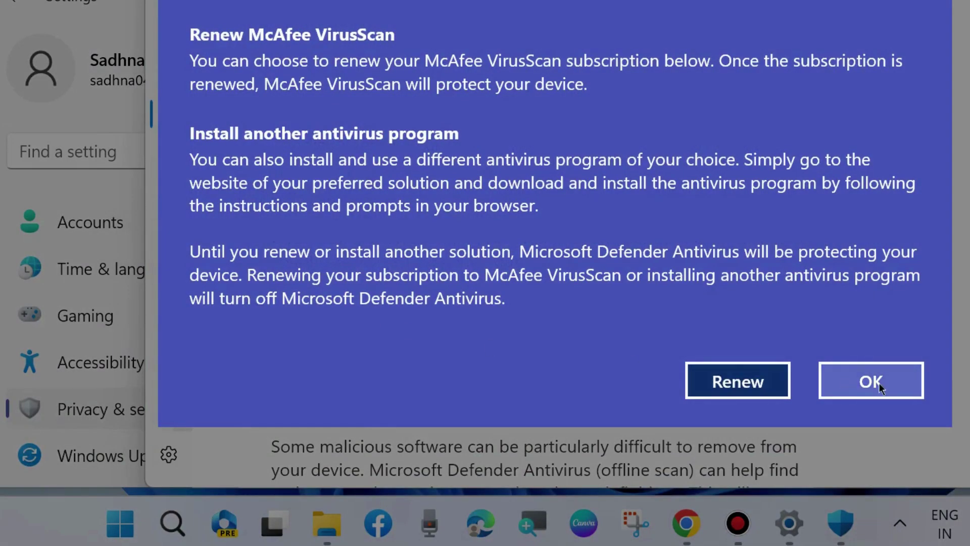
left_click(878, 383)
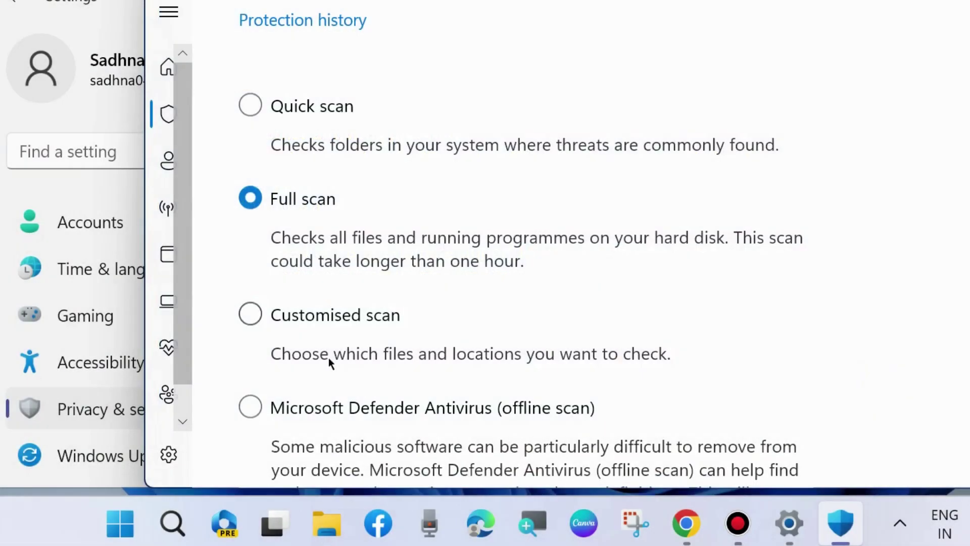
scroll(328, 356, "down", 2)
scroll(328, 357, "down", 2)
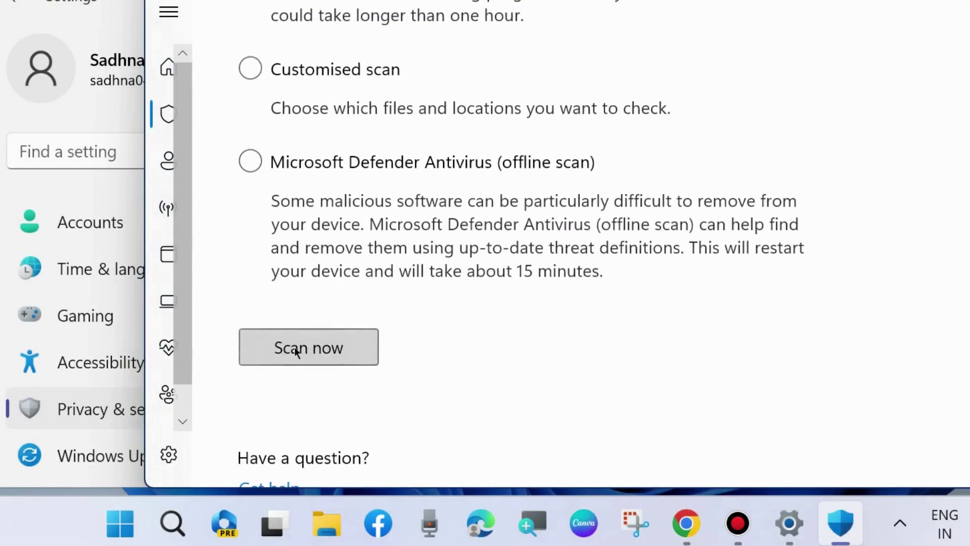
left_click(361, 357)
- Close Windows Security and open Apps > Installed apps in Settings
key("alt+F4")
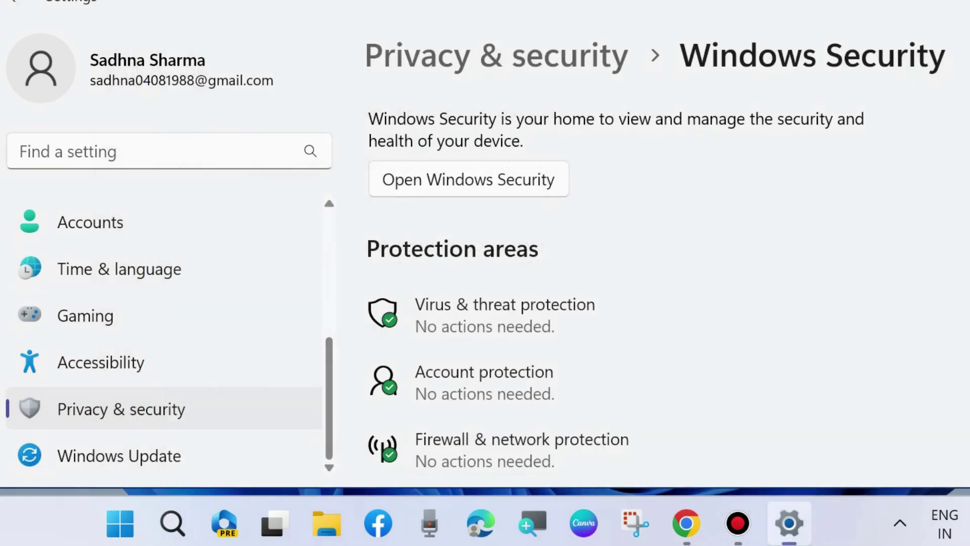
scroll(418, 325, "down", 1)
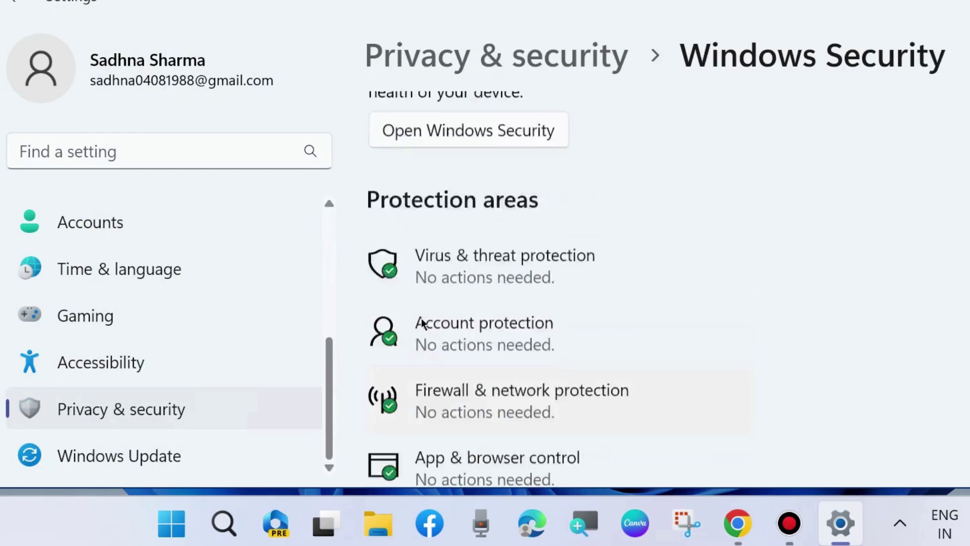
scroll(417, 325, "up", 1)
left_click(13, 1)
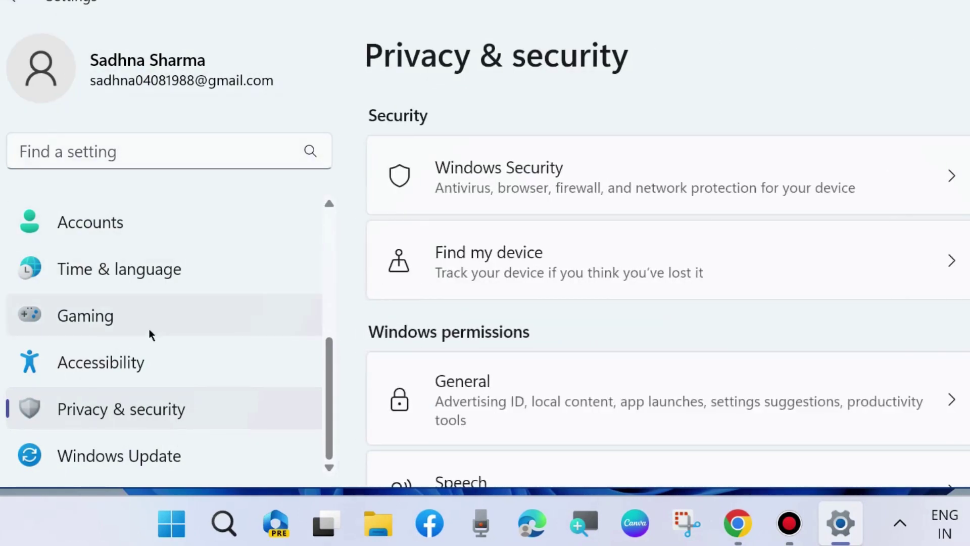
scroll(130, 368, "up", 1)
scroll(129, 369, "up", 2)
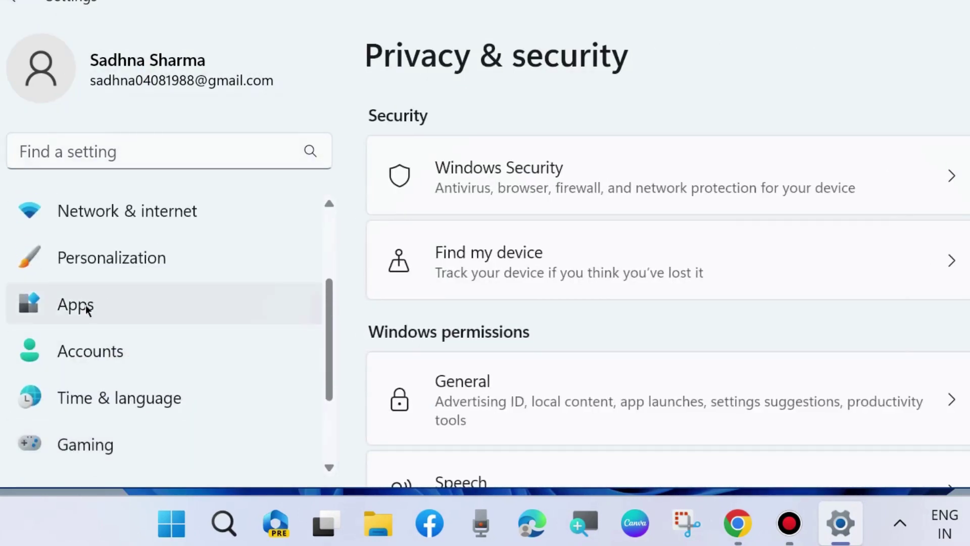
left_click(85, 305)
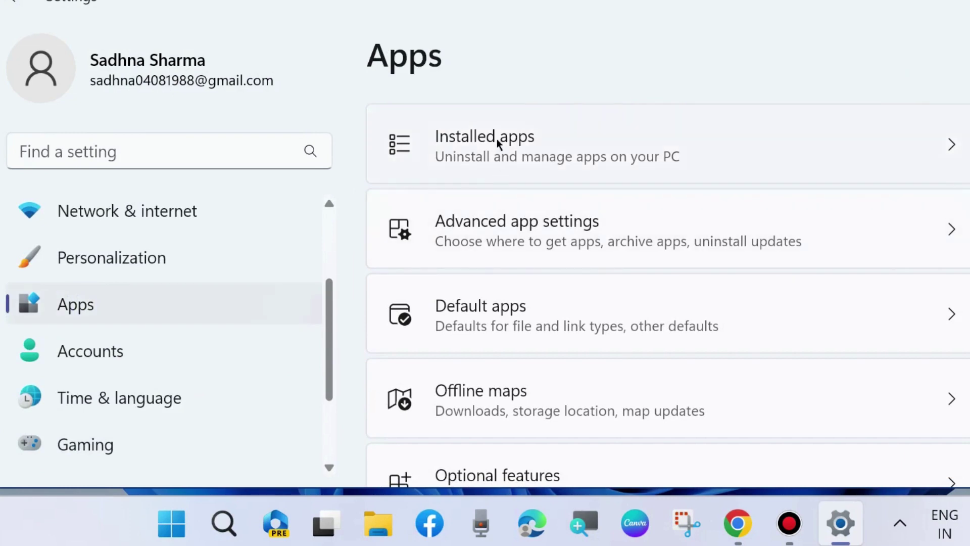
left_click(491, 138)
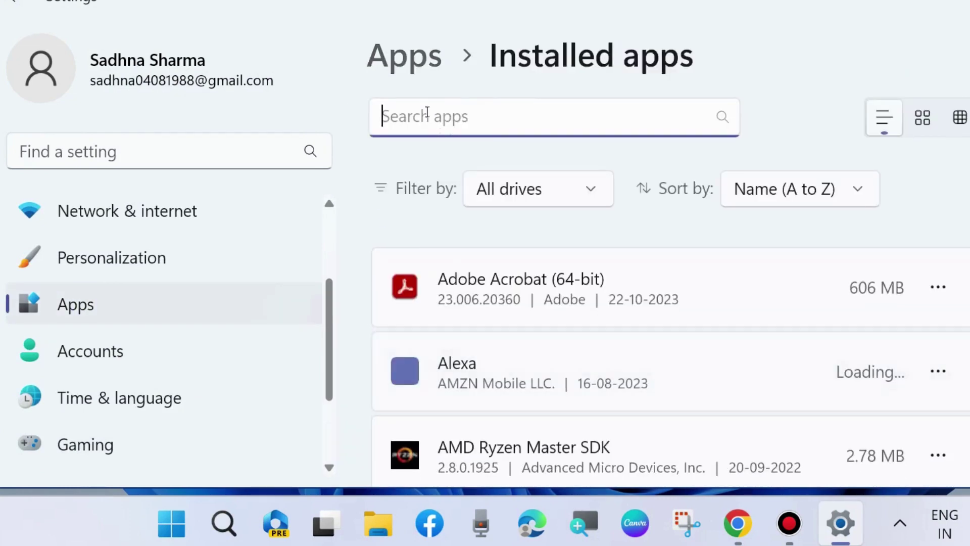
type("office")
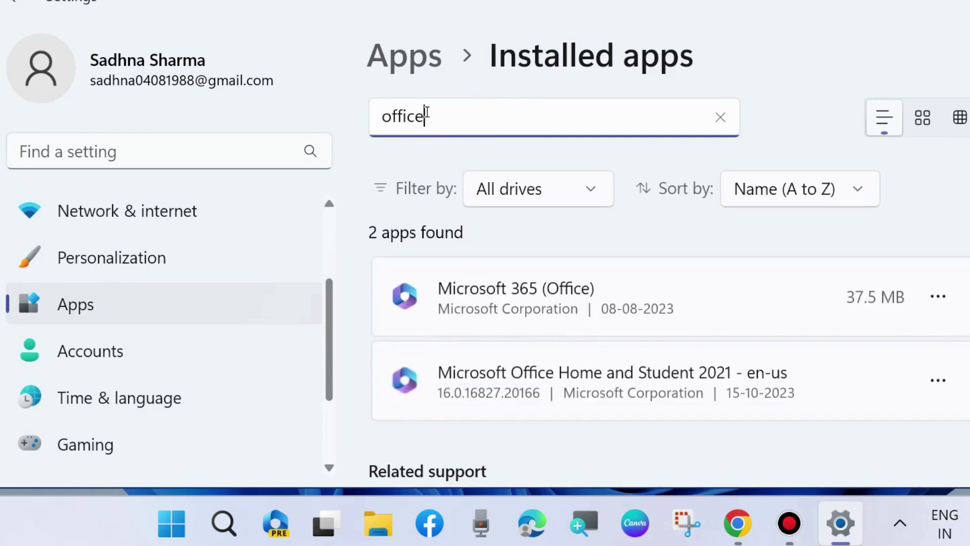
- Open Advanced options for Microsoft 365 (Office) from its more-actions menu
left_click(938, 297)
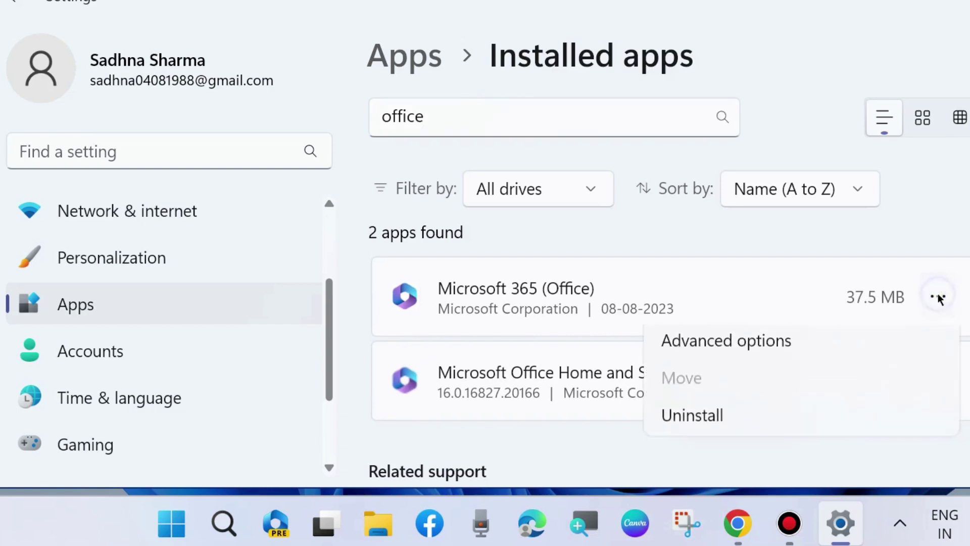
left_click(708, 345)
scroll(443, 335, "down", 1)
scroll(443, 334, "down", 3)
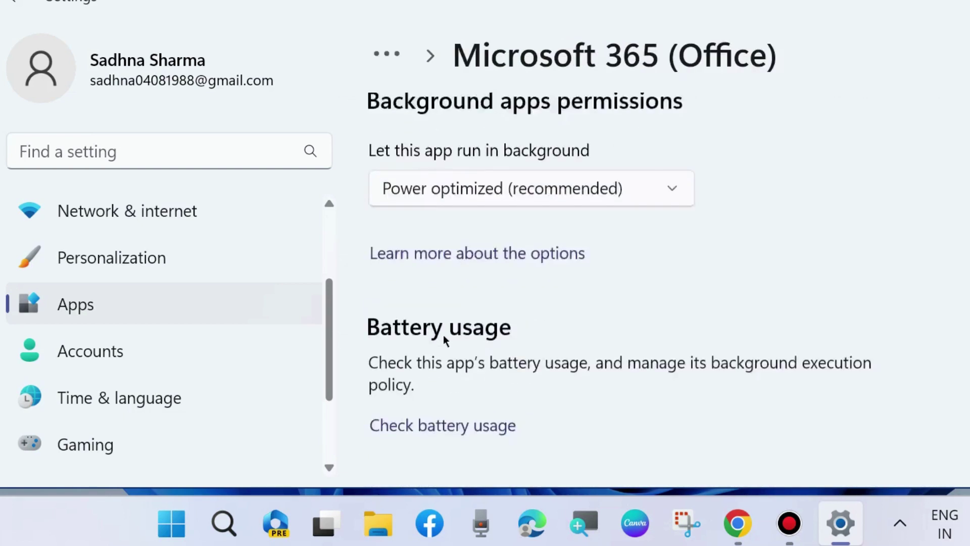
scroll(443, 334, "down", 3)
scroll(444, 335, "down", 3)
scroll(443, 334, "down", 2)
scroll(444, 334, "down", 2)
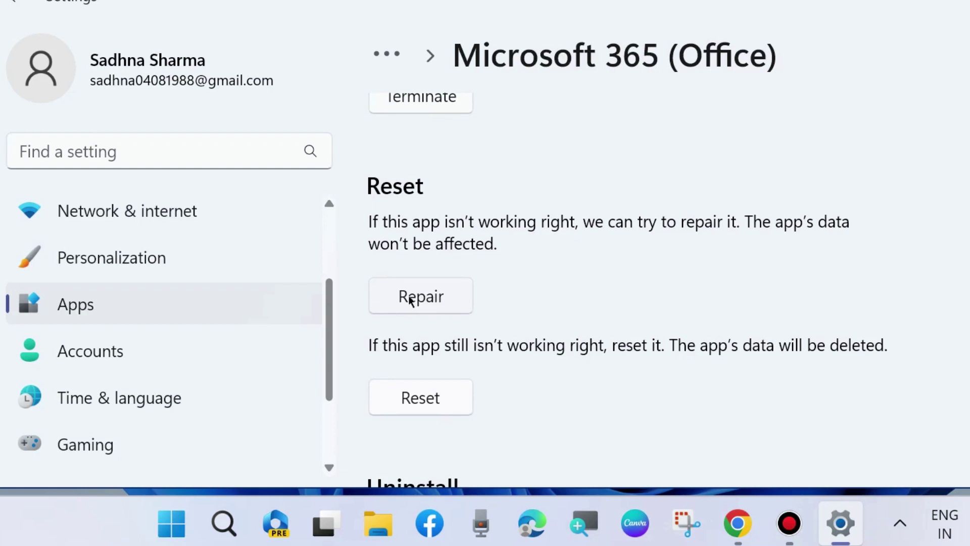
scroll(538, 313, "down", 1)
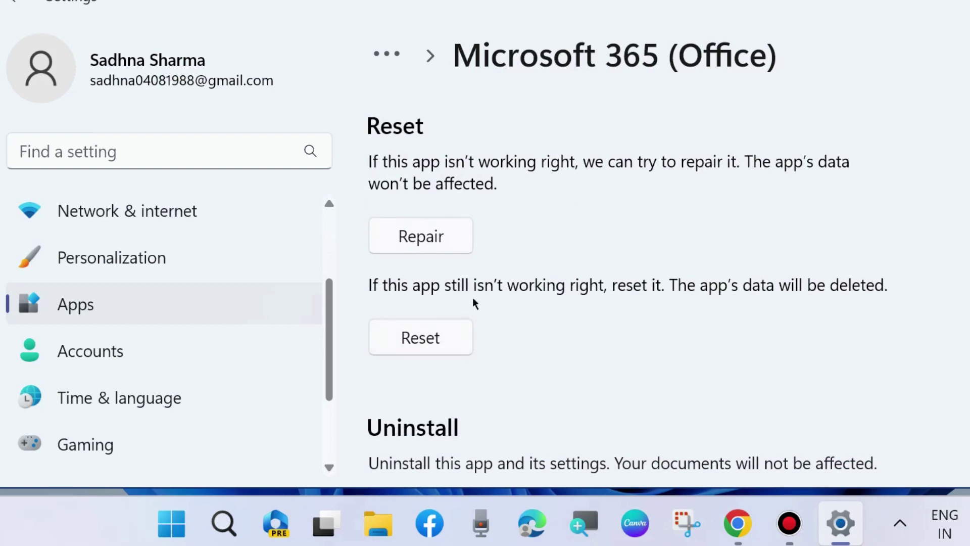
- Close Settings after reviewing the Microsoft 365 Repair and Reset options
key("alt+F4")
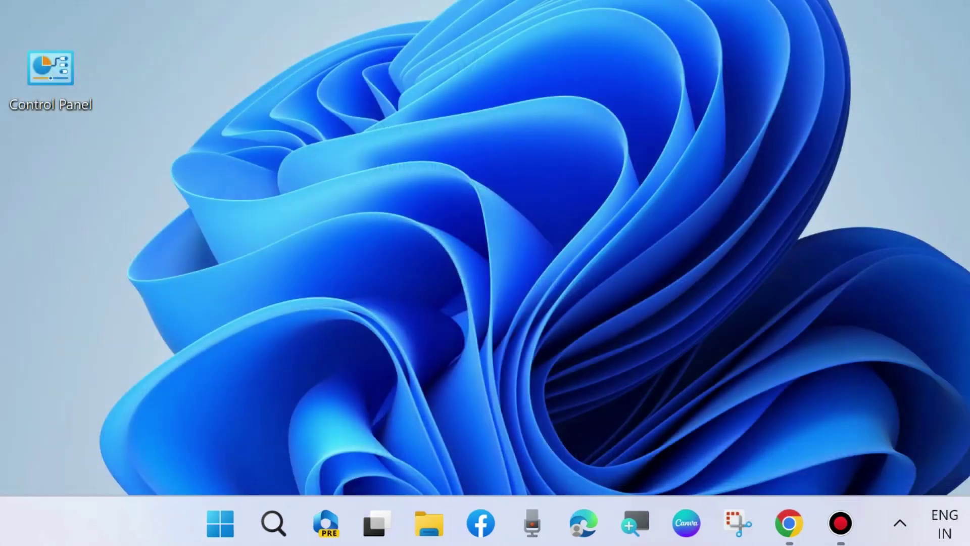